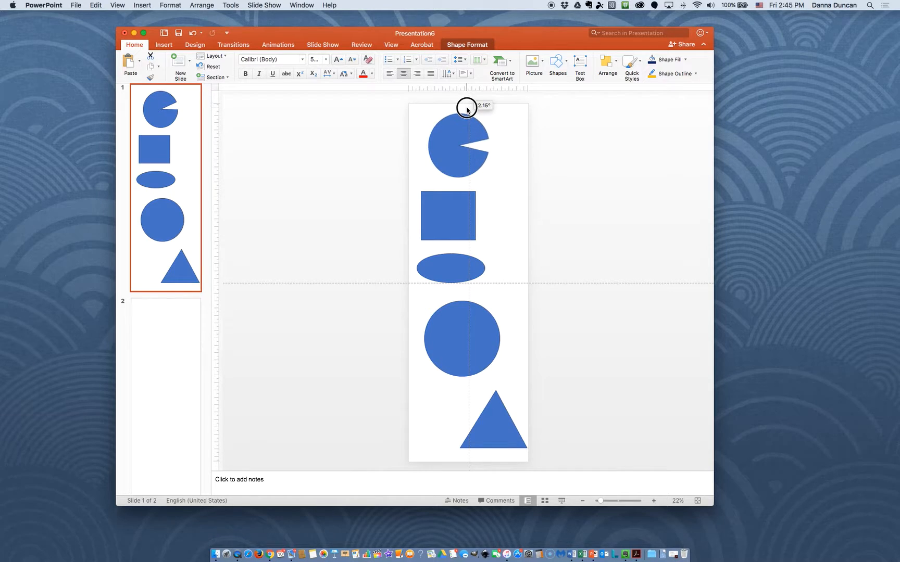
# Rotate the pie shape slightly counterclockwise and adjust its wedge so the lower edge of the opening is horizontal.
pyautogui.moveTo(489, 113)
pyautogui.mouseDown()
pyautogui.moveTo(512, 106)
pyautogui.moveTo(478, 115)
pyautogui.moveTo(512, 110)
pyautogui.moveTo(490, 122)
pyautogui.mouseUp()
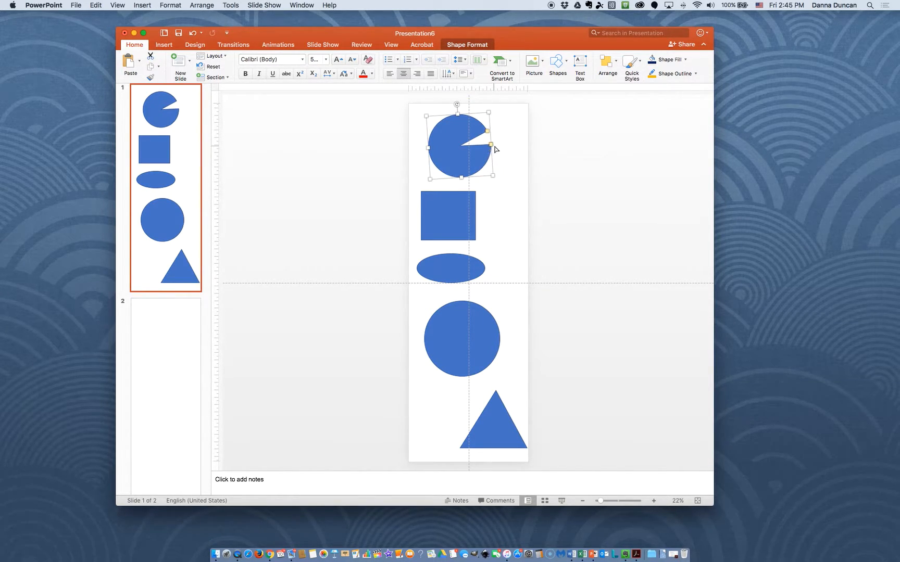
pyautogui.moveTo(490, 144)
pyautogui.mouseDown()
pyautogui.moveTo(489, 154)
pyautogui.moveTo(460, 162)
pyautogui.moveTo(452, 147)
pyautogui.moveTo(484, 166)
pyautogui.moveTo(491, 145)
pyautogui.mouseUp()
pyautogui.click(511, 150)
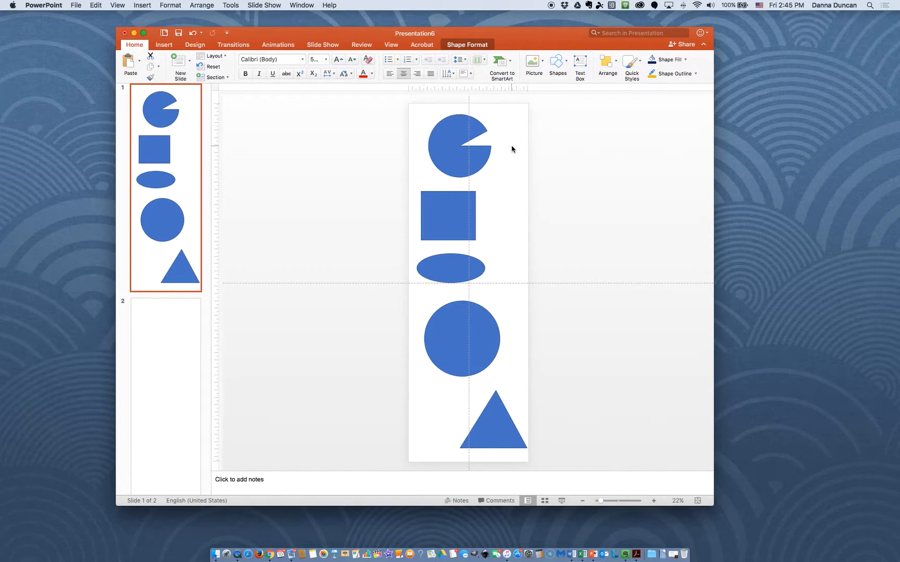
# Select the pie shape on its own, clear the selection, and reselect it by enclosing it in a selection box.
pyautogui.click(458, 135)
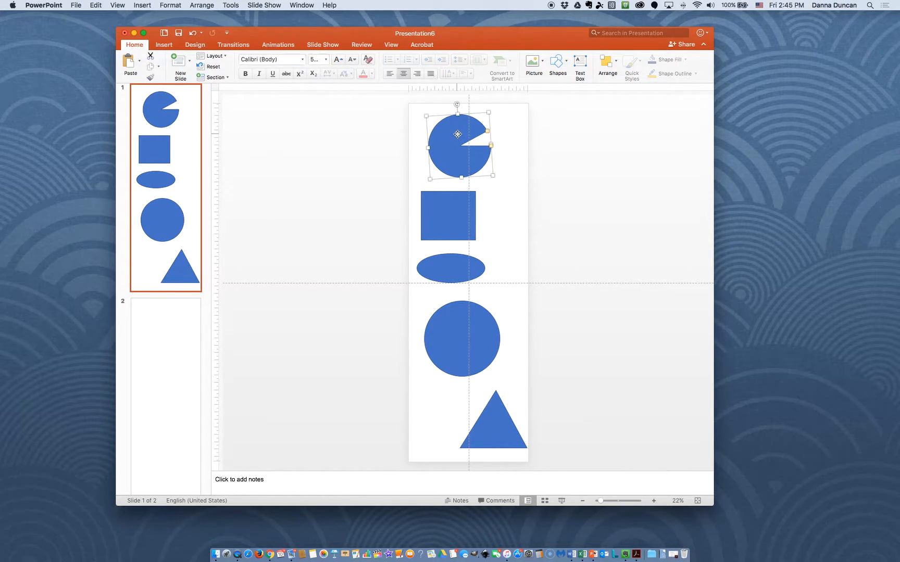
pyautogui.click(513, 172)
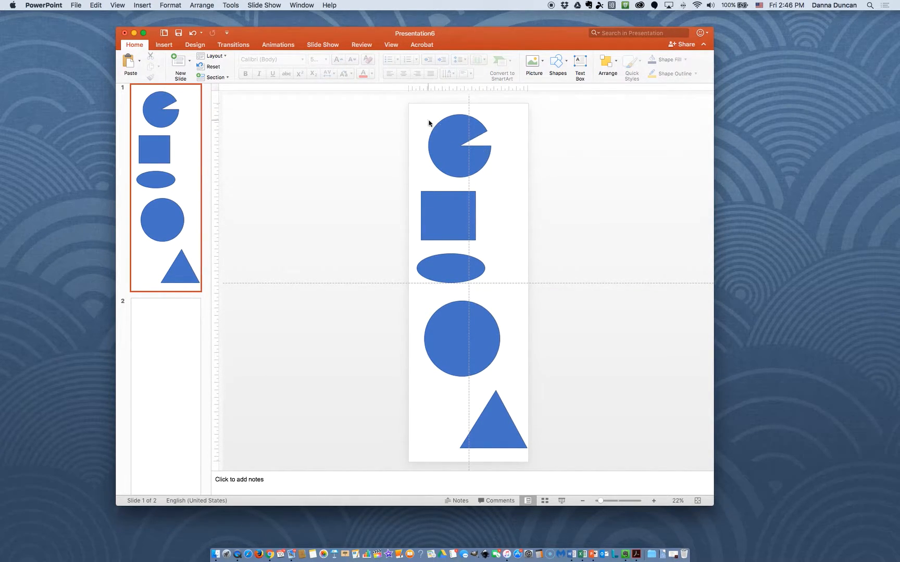
pyautogui.moveTo(406, 101); pyautogui.dragTo(532, 183)
pyautogui.click(415, 97)
pyautogui.moveTo(396, 101); pyautogui.dragTo(526, 174)
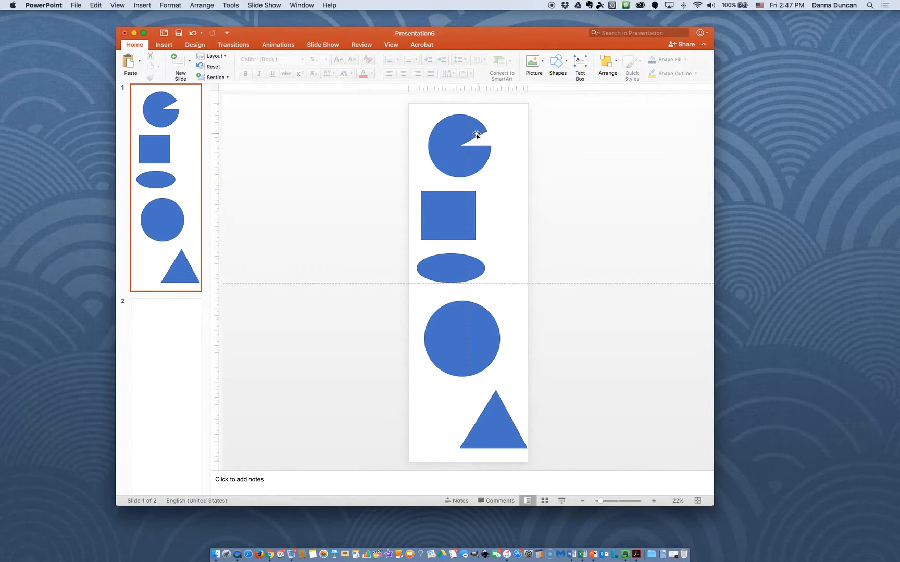
# Select the pie shape, add the square to the selection, and deselect both.
pyautogui.click(458, 135)
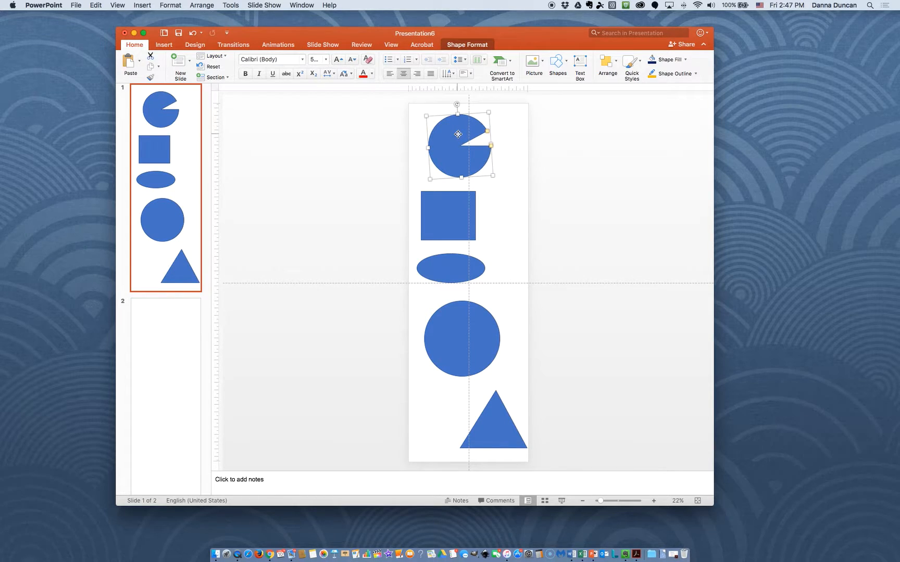
pyautogui.keyDown('shift'); pyautogui.click(453, 212); pyautogui.keyUp('shift')
pyautogui.click(524, 215)
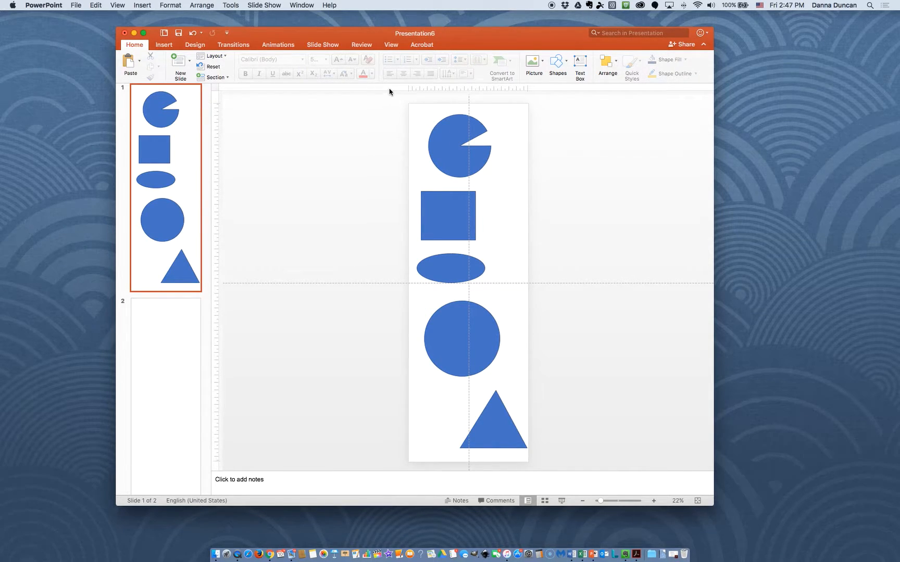
# Enclose the pie shape and the square in a selection box and shrink both together slightly.
pyautogui.moveTo(393, 97); pyautogui.dragTo(539, 250)
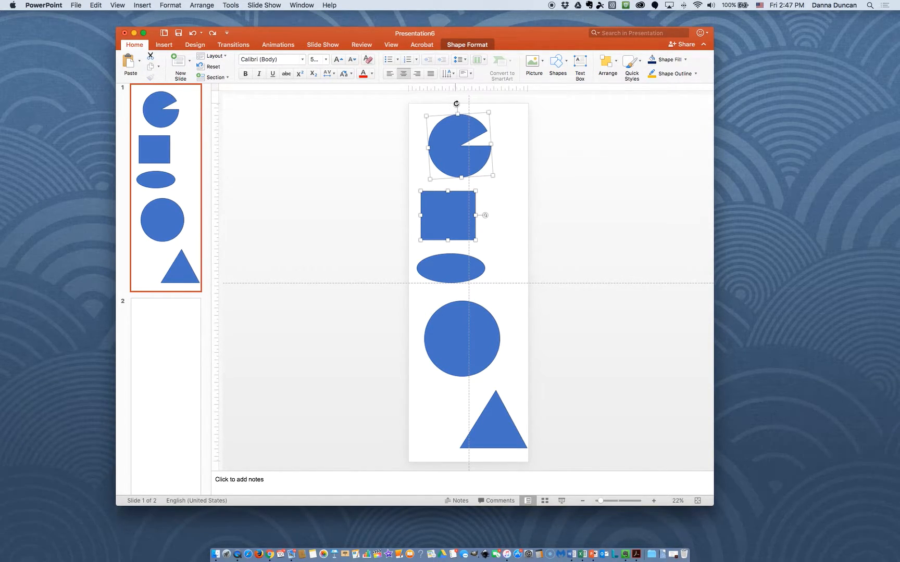
pyautogui.moveTo(454, 103)
pyautogui.mouseDown()
pyautogui.moveTo(468, 106)
pyautogui.moveTo(473, 127)
pyautogui.moveTo(458, 110)
pyautogui.mouseUp()
pyautogui.click(492, 132)
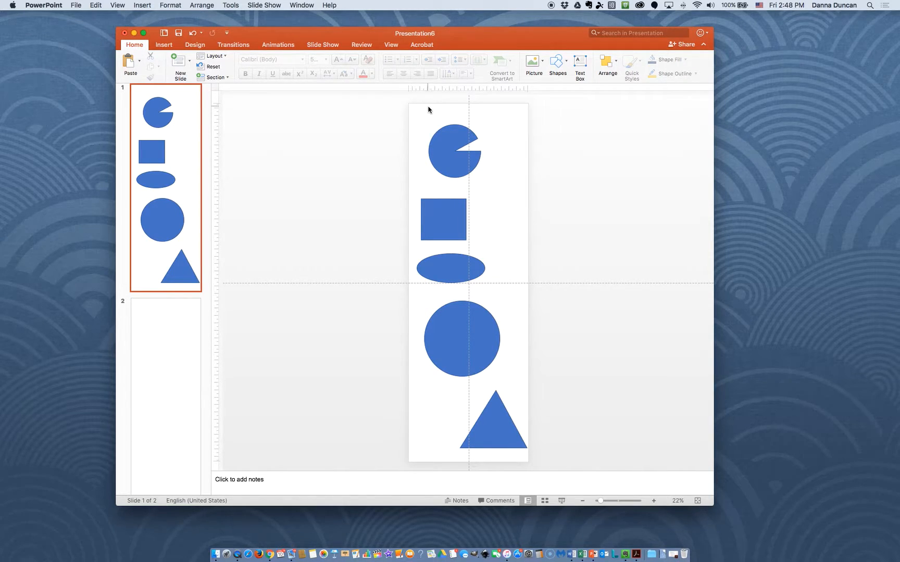
# Select all five shapes with one selection box, clear it, and select them again by adding each shape one at a time.
pyautogui.moveTo(393, 99); pyautogui.dragTo(559, 467)
pyautogui.click(363, 216)
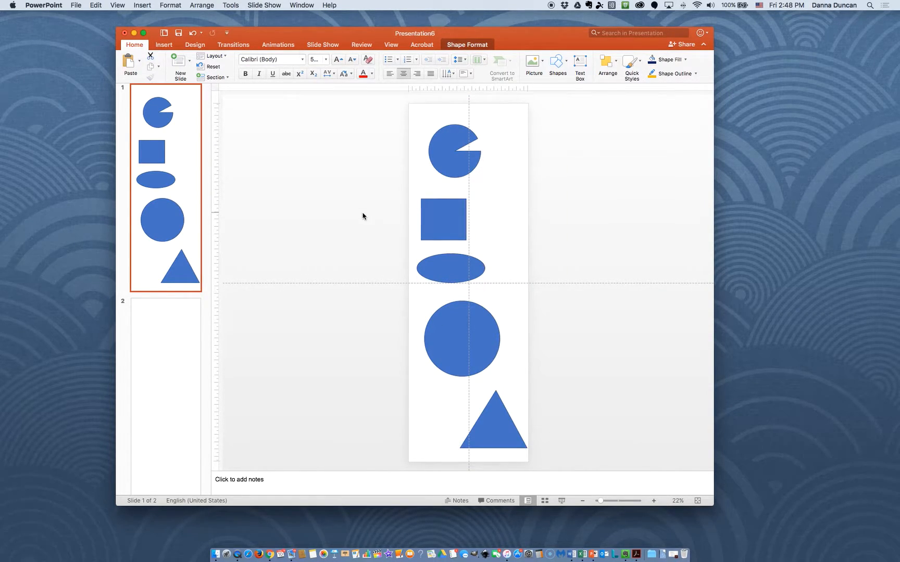
pyautogui.click(459, 136)
pyautogui.keyDown('shift'); pyautogui.click(444, 219); pyautogui.keyUp('shift')
pyautogui.keyDown('shift'); pyautogui.click(455, 268); pyautogui.keyUp('shift')
pyautogui.keyDown('shift'); pyautogui.click(461, 355); pyautogui.keyUp('shift')
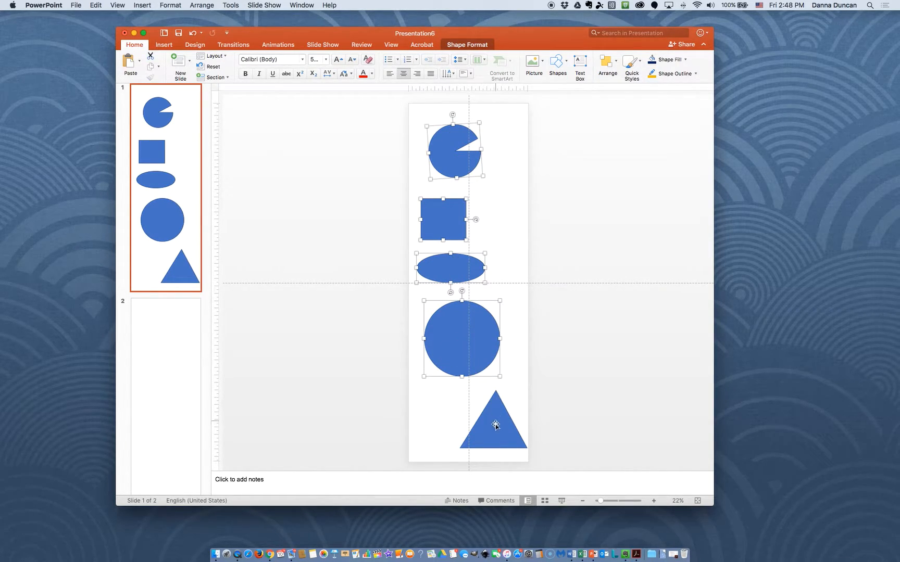
pyautogui.keyDown('shift'); pyautogui.click(496, 425); pyautogui.keyUp('shift')
pyautogui.click(504, 212)
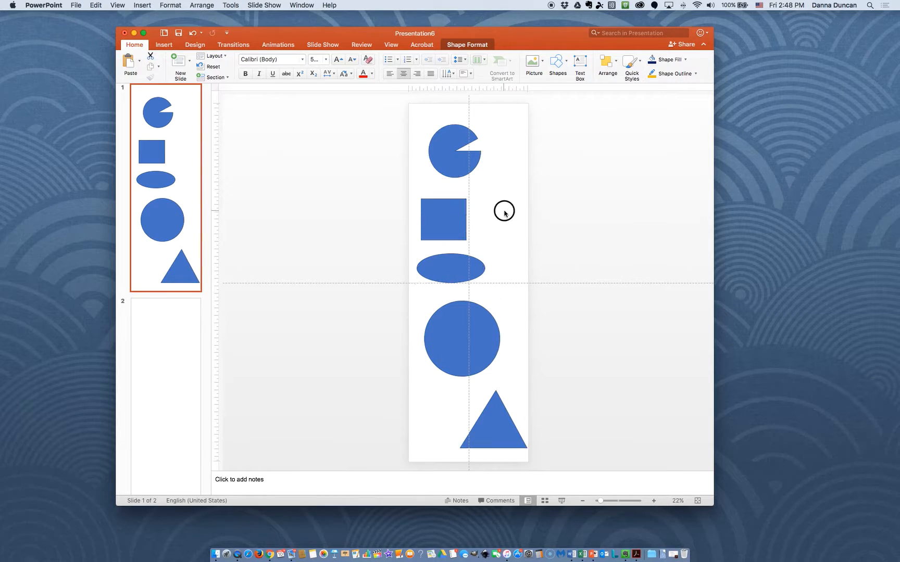
# Select every shape on the slide with the Select All command and clear the selection.
pyautogui.click(96, 6)
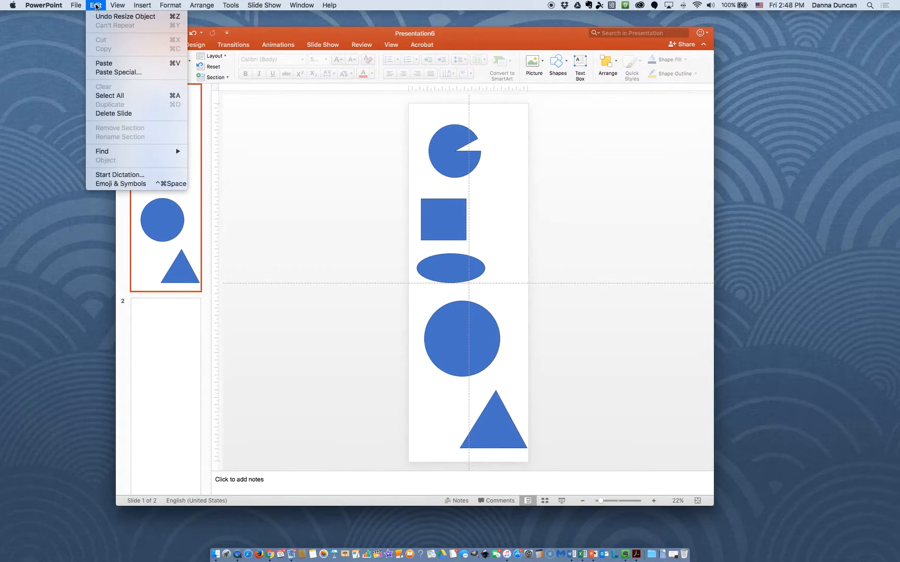
pyautogui.click(119, 96)
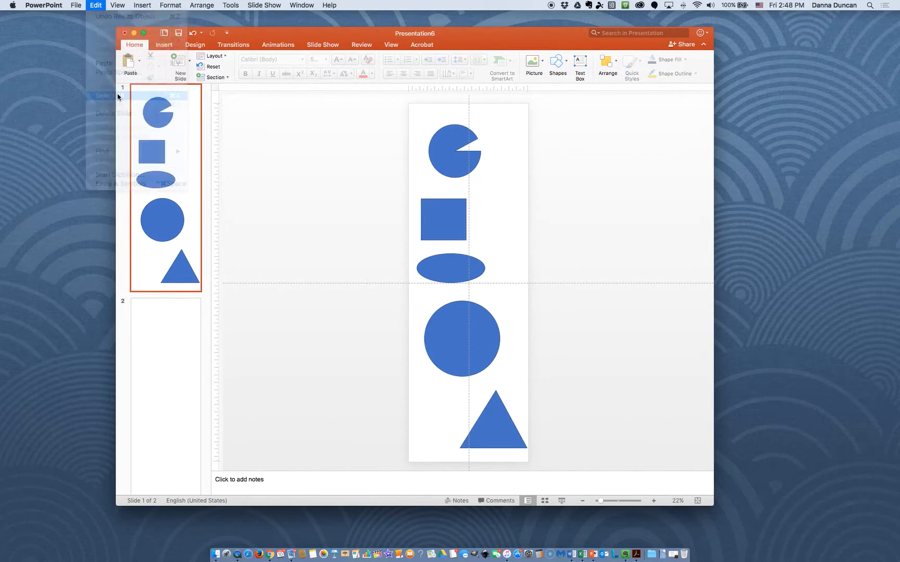
pyautogui.click(506, 178)
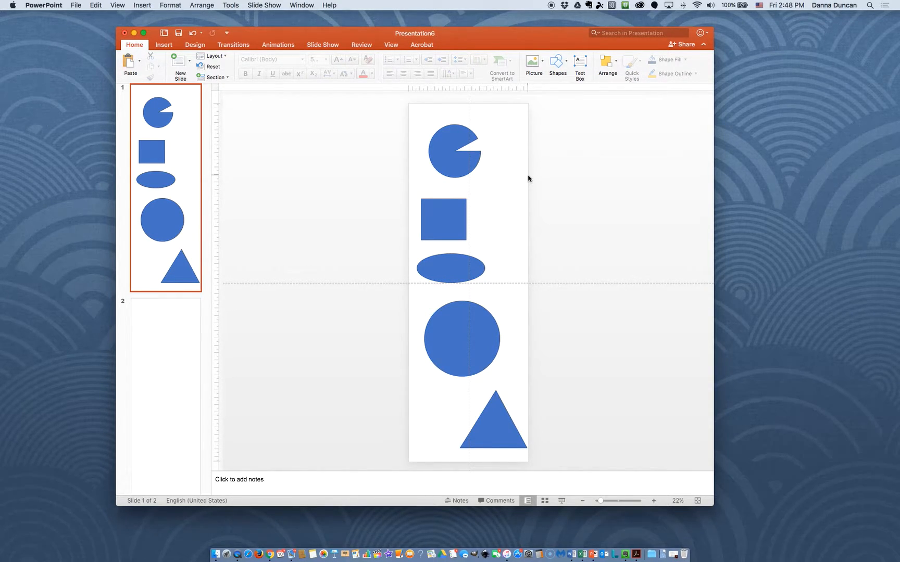
# Select all shapes, remove the square and the large circle from the selection, and deselect the rest.
pyautogui.press('super+a')
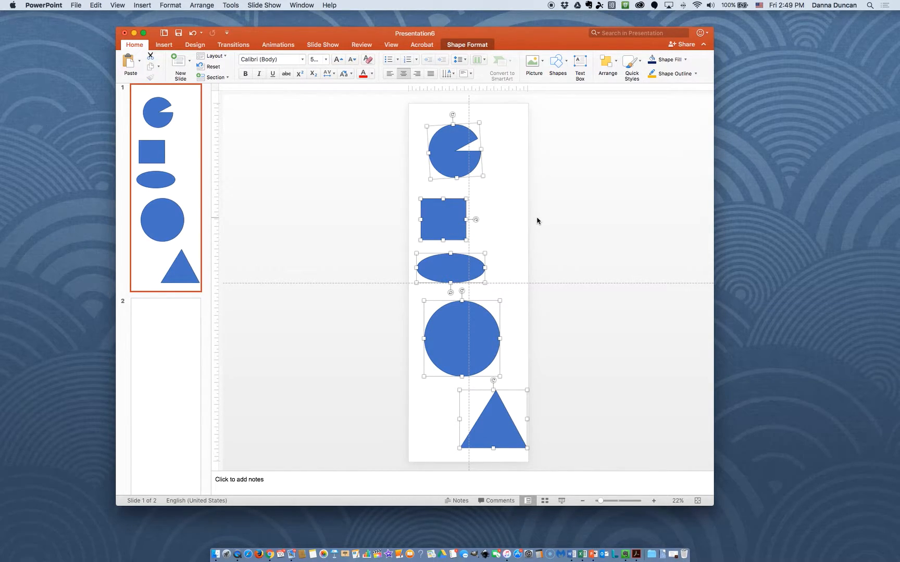
pyautogui.keyDown('shift'); pyautogui.click(445, 219); pyautogui.keyUp('shift')
pyautogui.keyDown('shift'); pyautogui.click(465, 325); pyautogui.keyUp('shift')
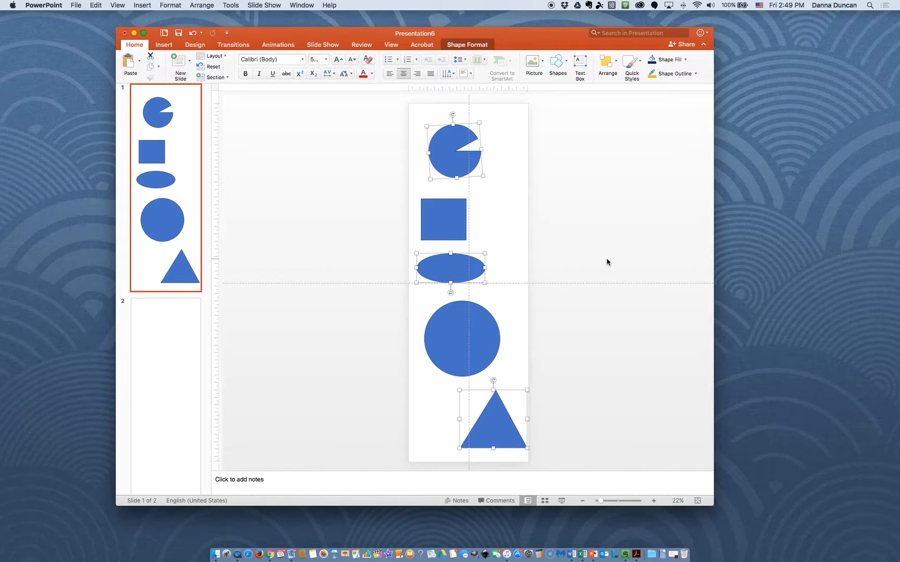
pyautogui.moveTo(453, 114)
pyautogui.mouseDown()
pyautogui.moveTo(488, 152)
pyautogui.moveTo(415, 136)
pyautogui.moveTo(453, 115)
pyautogui.mouseUp()
pyautogui.click(514, 145)
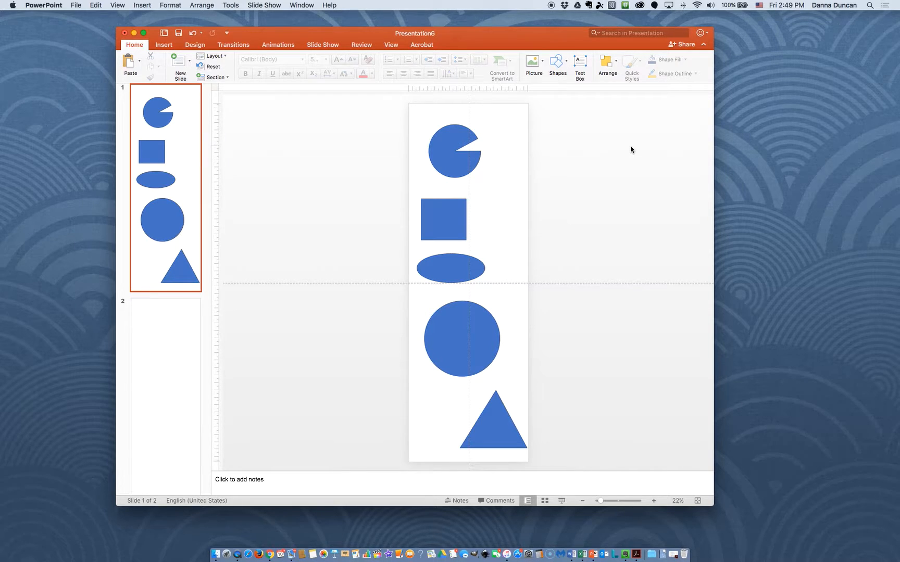
# Set the pie shape to No Fill and move it slightly up and to the right by its outline.
pyautogui.click(452, 140)
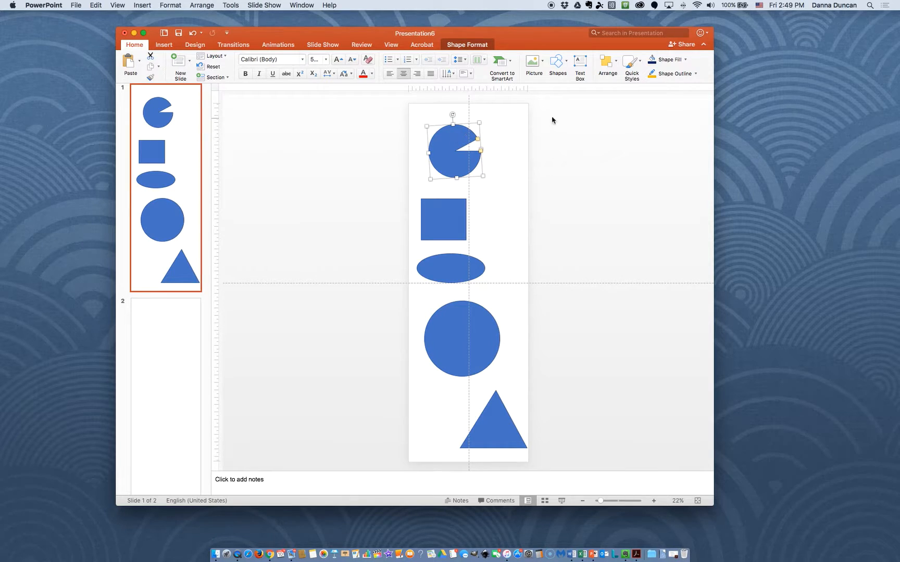
pyautogui.click(686, 60)
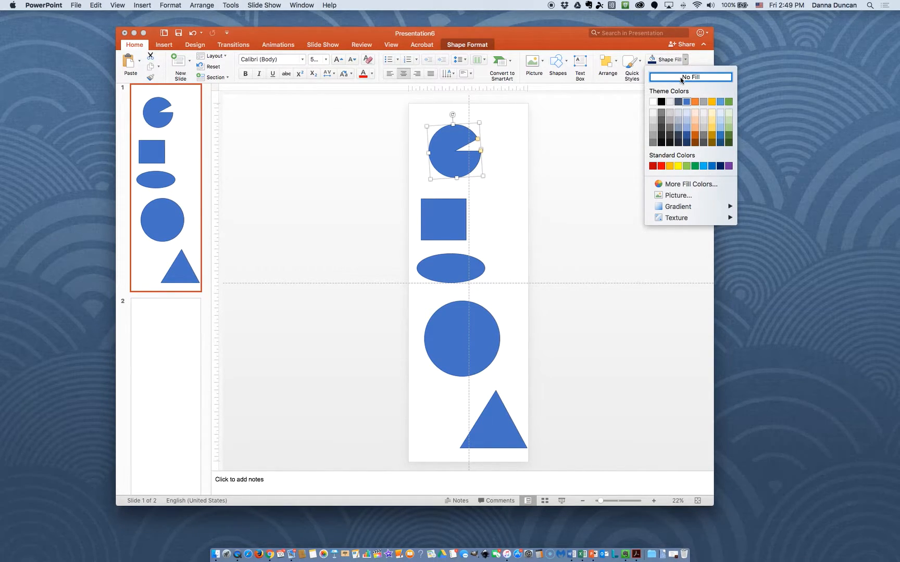
pyautogui.click(681, 78)
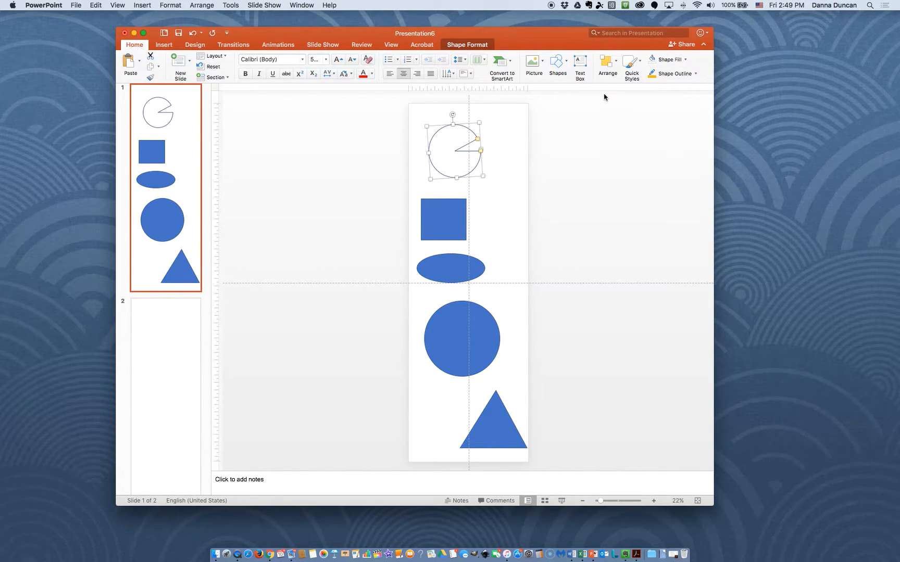
pyautogui.click(470, 123)
pyautogui.moveTo(469, 122)
pyautogui.mouseDown()
pyautogui.moveTo(466, 165)
pyautogui.moveTo(468, 114)
pyautogui.moveTo(464, 164)
pyautogui.moveTo(474, 116)
pyautogui.mouseUp()
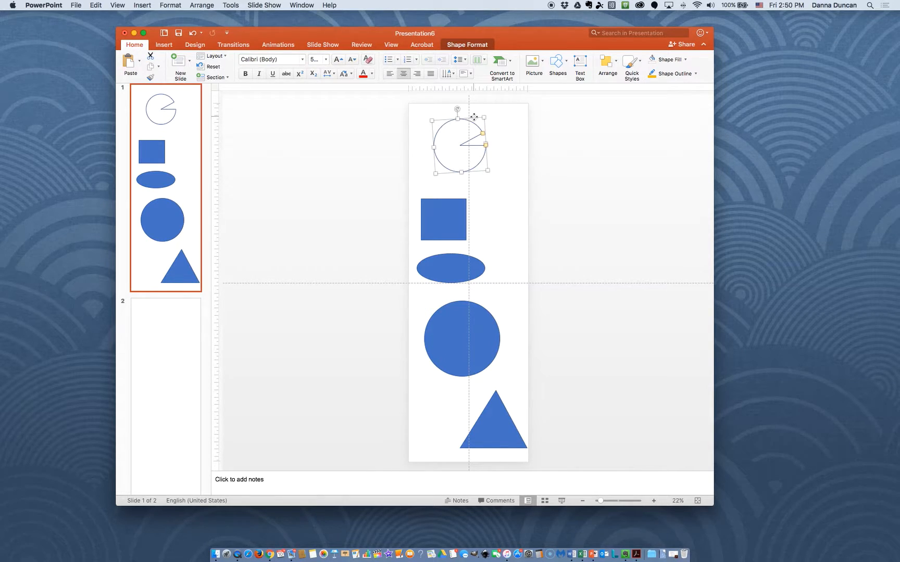
# Fill the pie shape with white and move it slightly down and to the left on the slide.
pyautogui.click(686, 60)
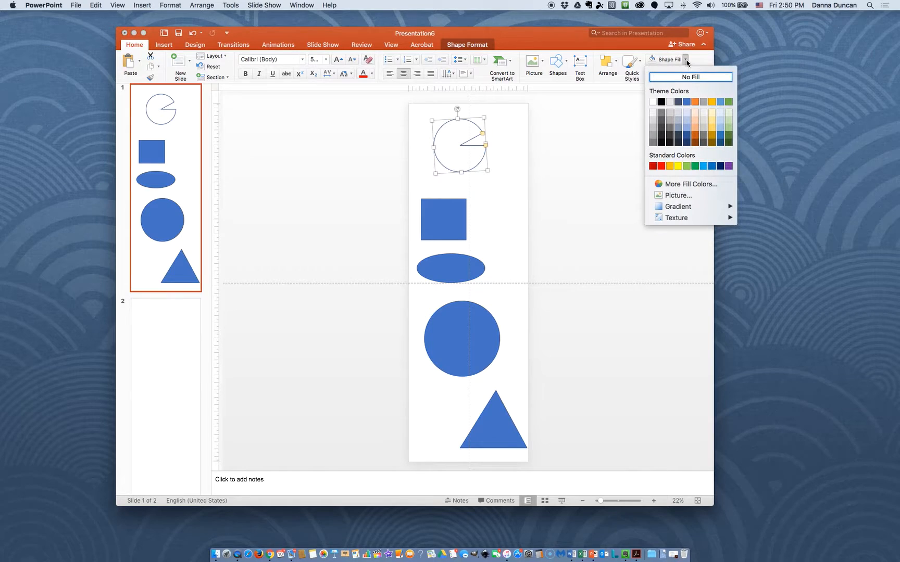
pyautogui.click(653, 102)
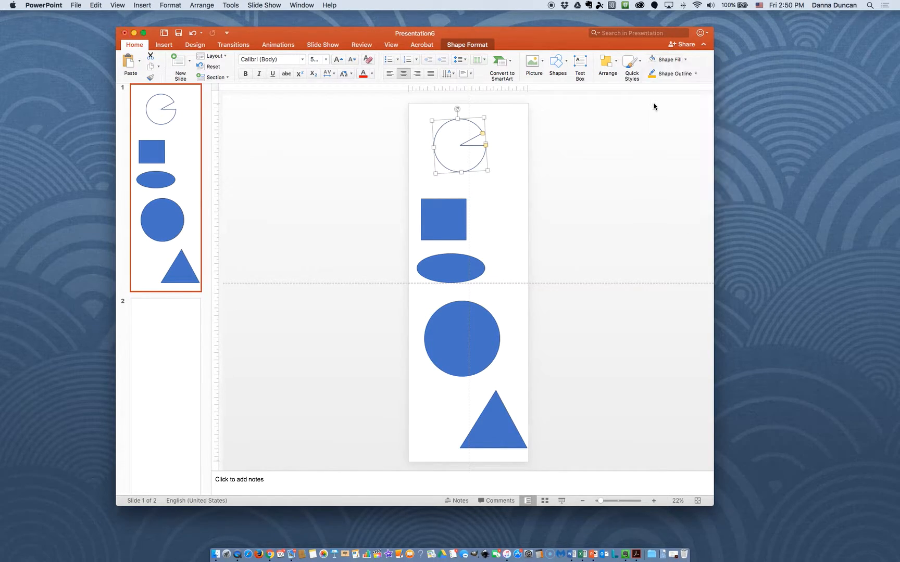
pyautogui.click(476, 119)
pyautogui.moveTo(476, 119)
pyautogui.mouseDown()
pyautogui.moveTo(468, 167)
pyautogui.moveTo(476, 111)
pyautogui.moveTo(474, 123)
pyautogui.mouseUp()
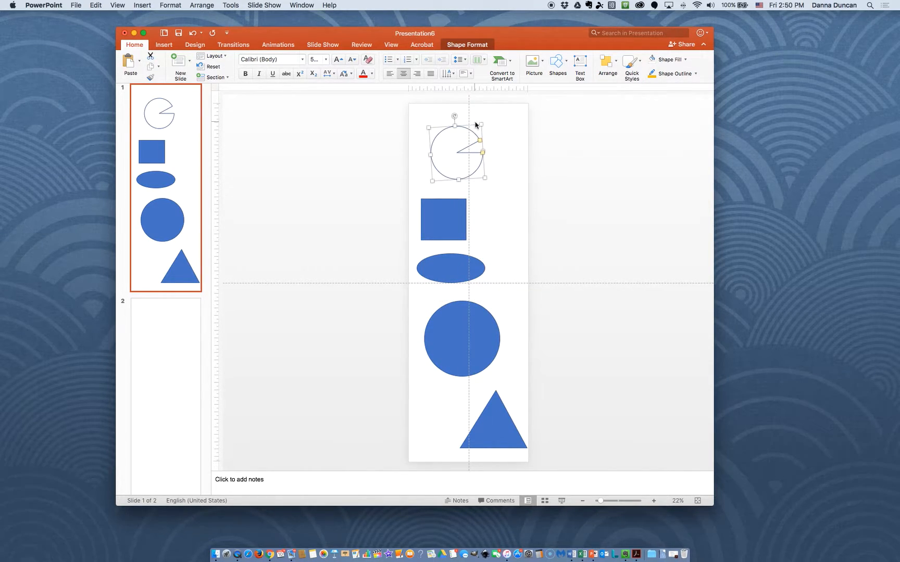
# Fill the pie shape with the orange theme color and give it the standard purple outline color.
pyautogui.click(686, 60)
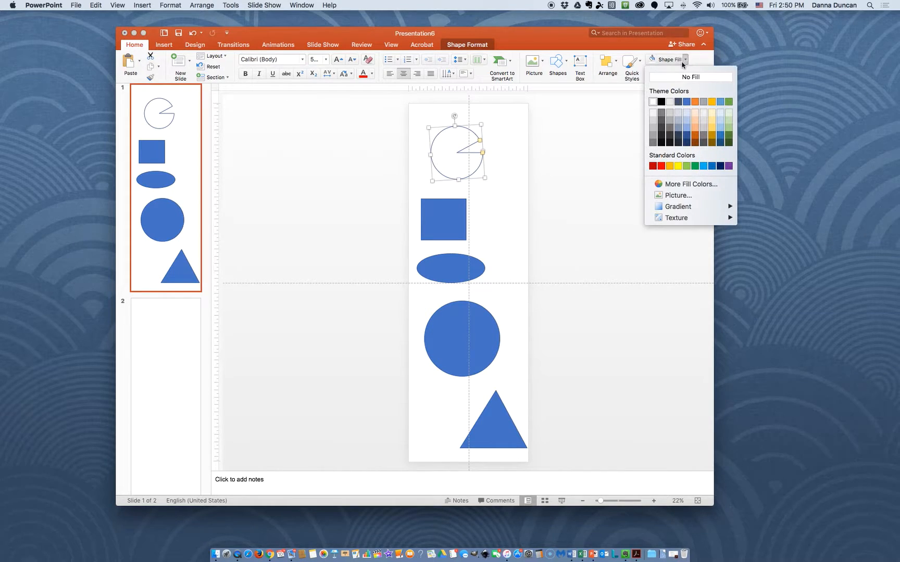
pyautogui.click(693, 100)
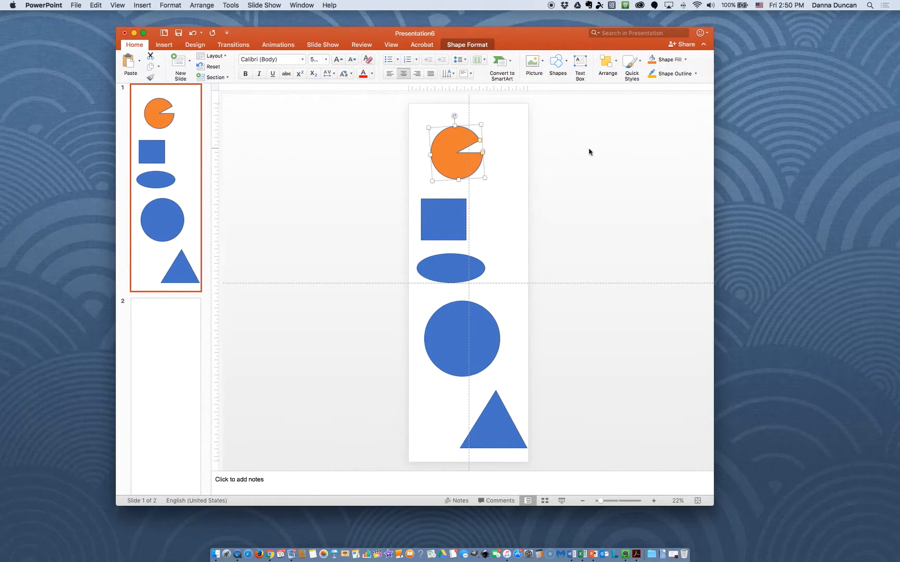
pyautogui.click(601, 501)
pyautogui.moveTo(602, 503); pyautogui.dragTo(618, 502)
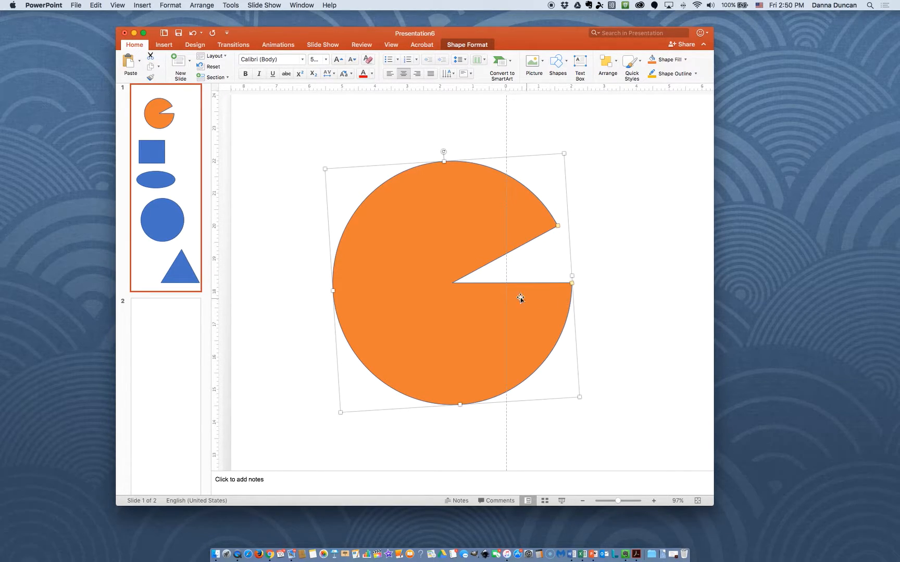
pyautogui.click(697, 74)
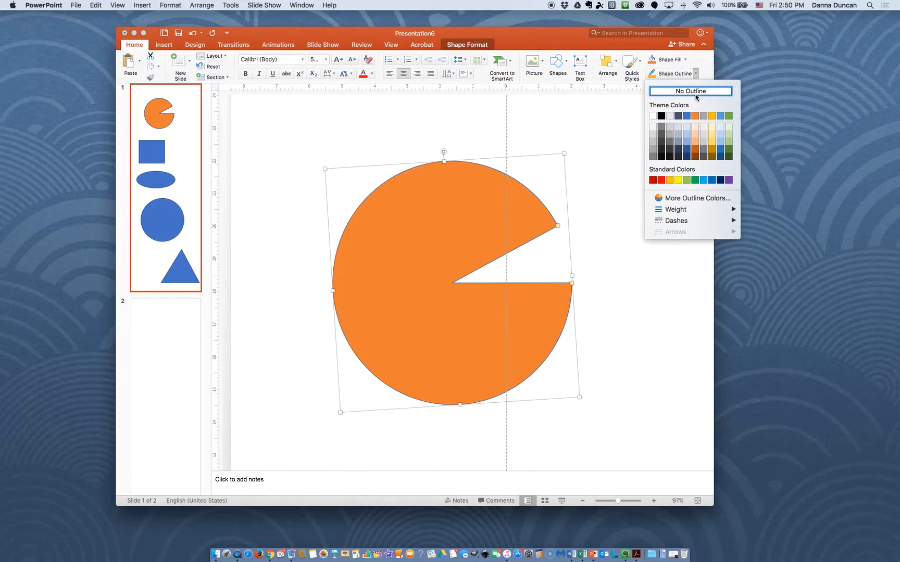
pyautogui.click(729, 180)
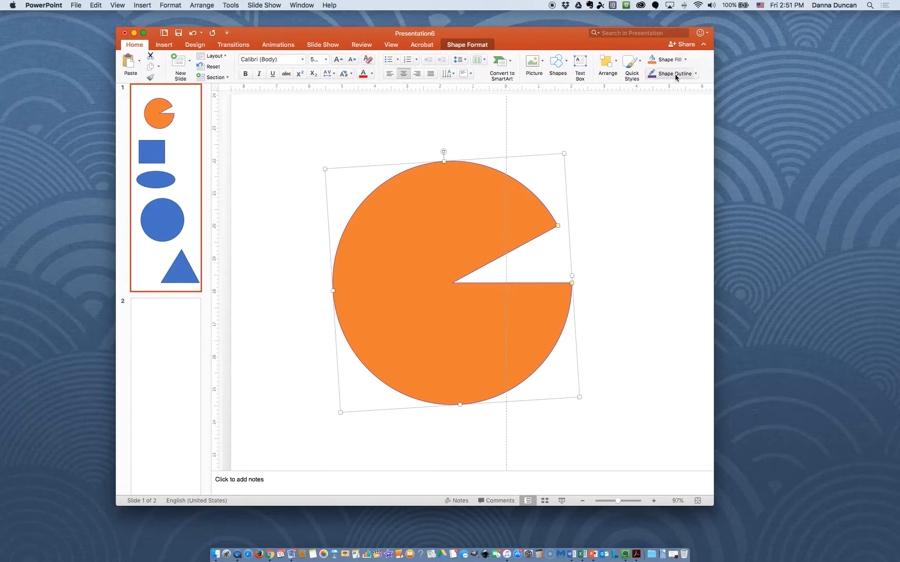
# Set the pie shape's outline weight to 6 pt.
pyautogui.click(697, 75)
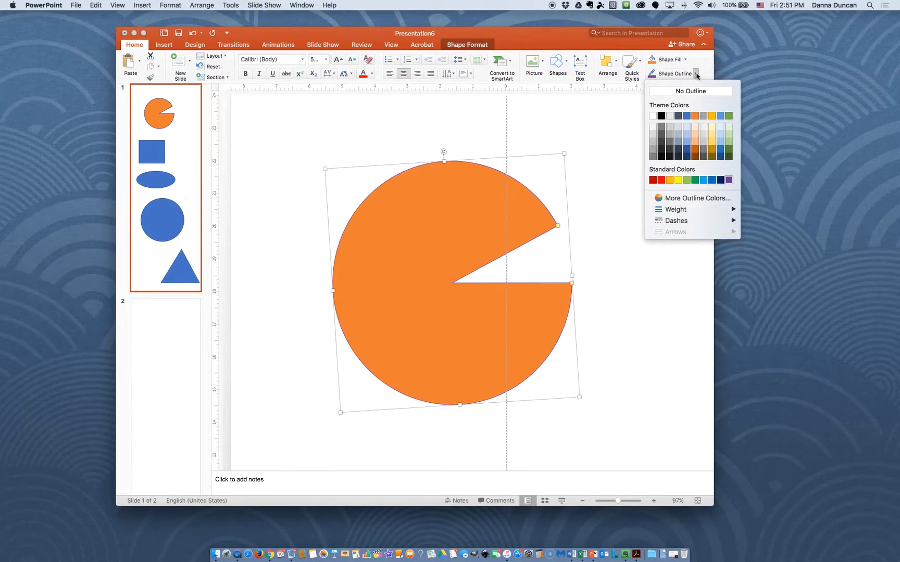
pyautogui.moveTo(690, 209)
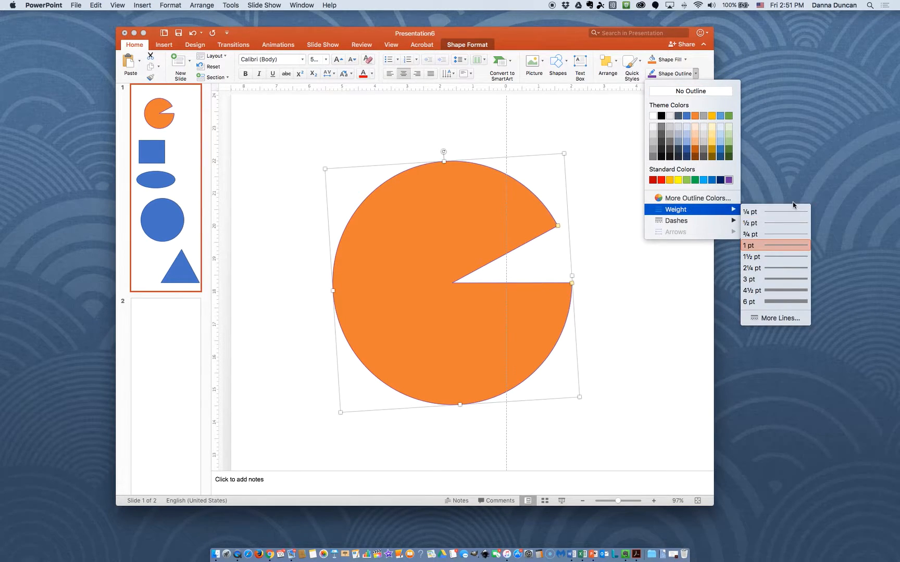
pyautogui.click(780, 307)
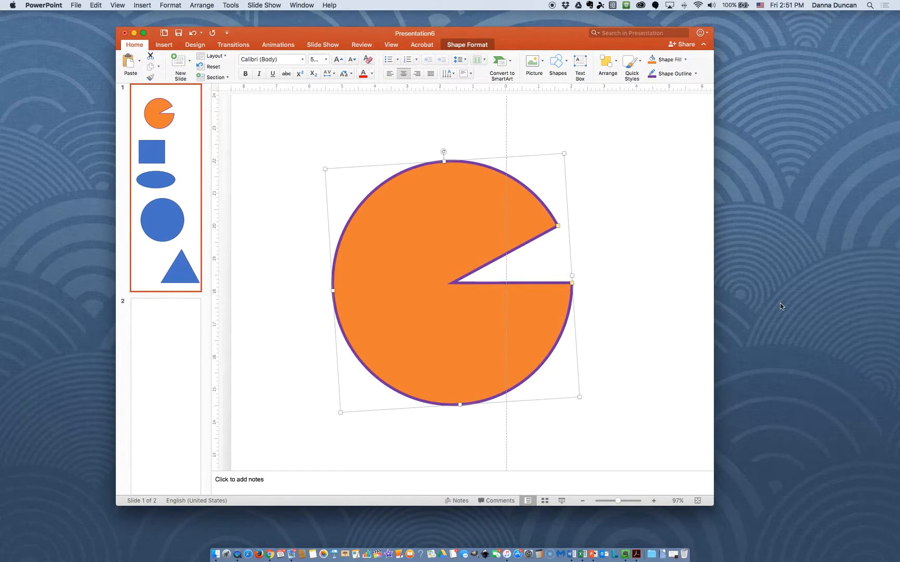
# Fill the square below the pie shape with the green theme color.
pyautogui.click(605, 501)
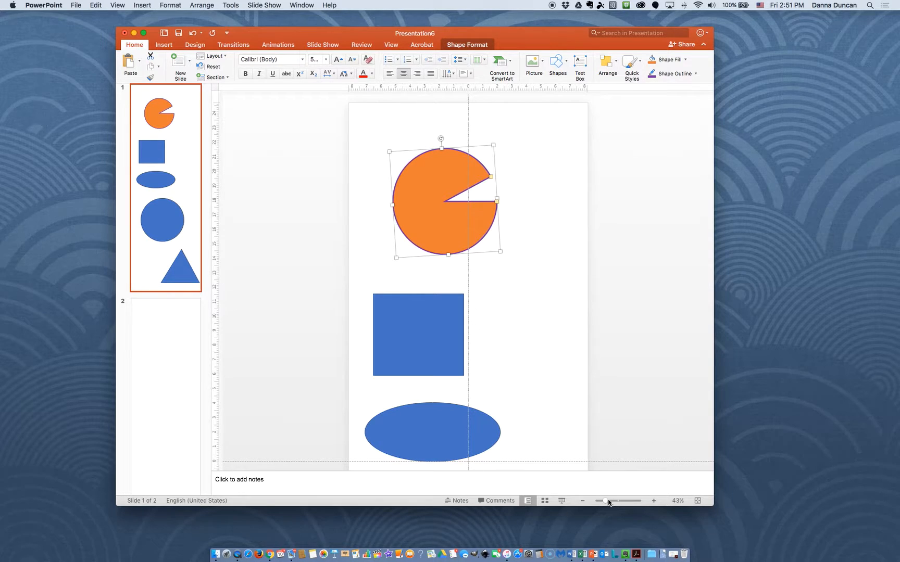
pyautogui.click(442, 338)
pyautogui.click(553, 302)
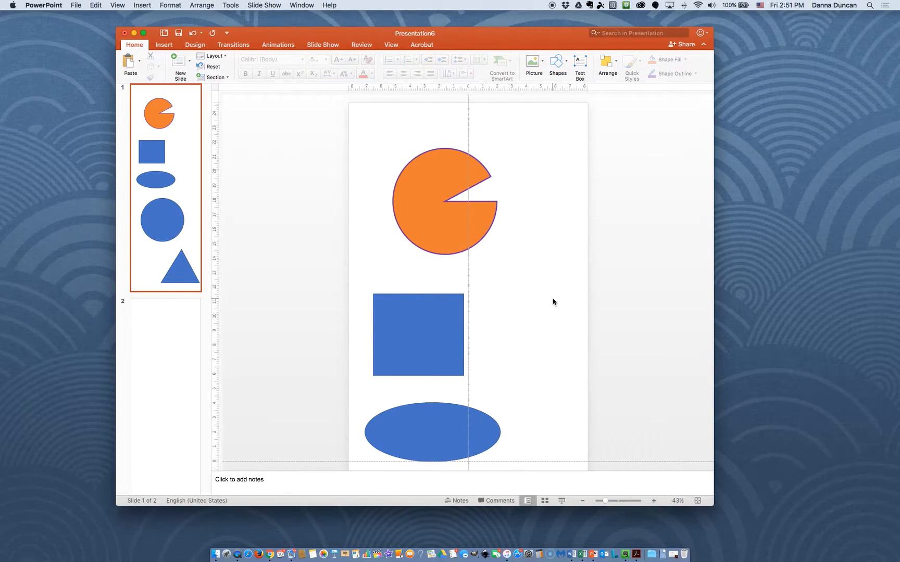
pyautogui.click(424, 323)
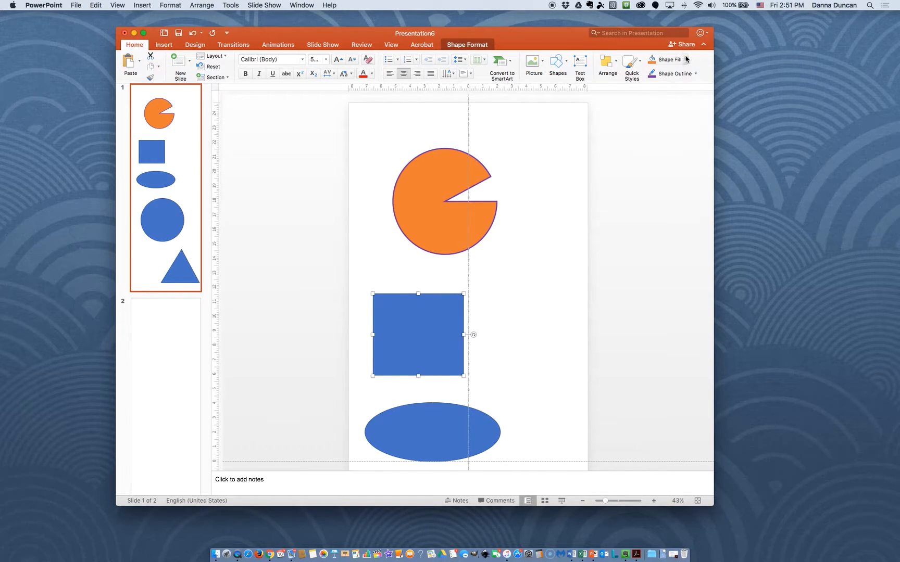
pyautogui.click(686, 60)
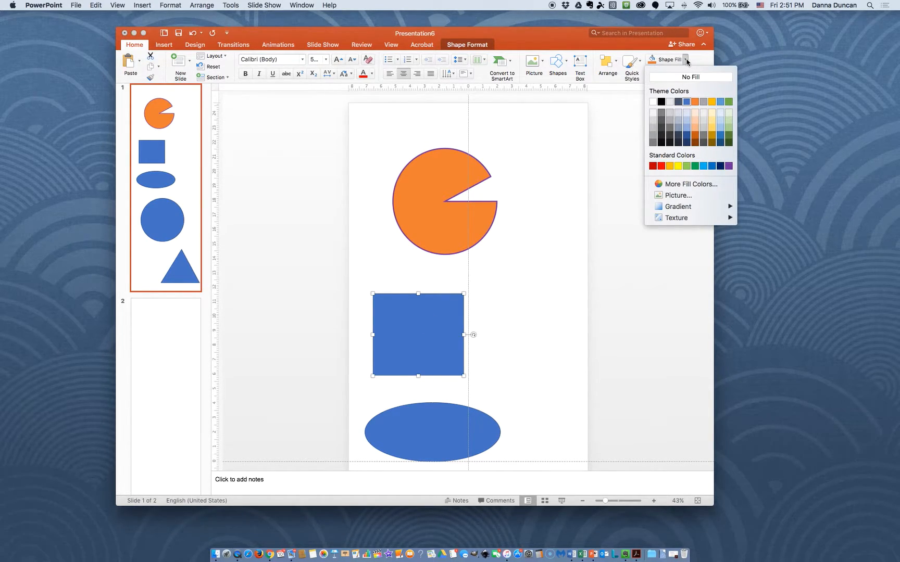
pyautogui.click(729, 101)
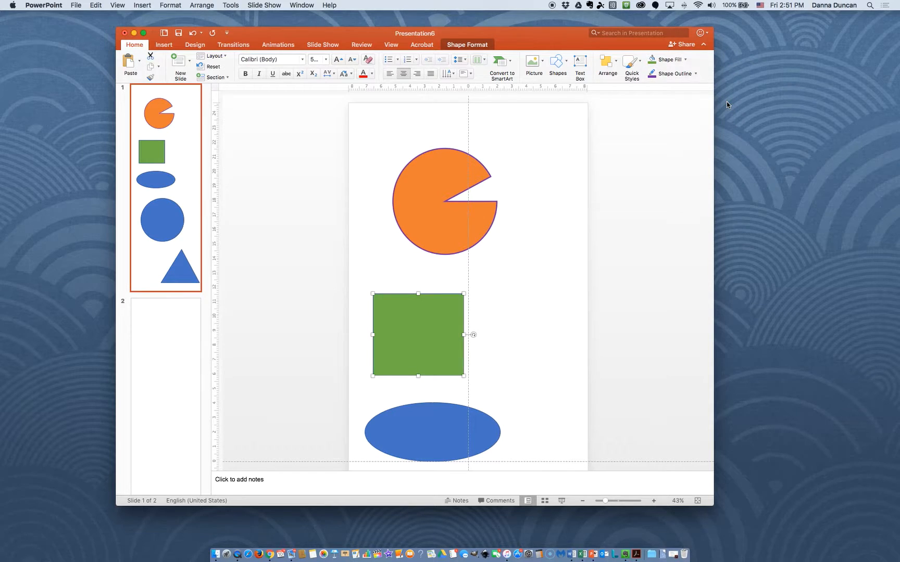
# Open the outline options for the green square.
pyautogui.click(695, 74)
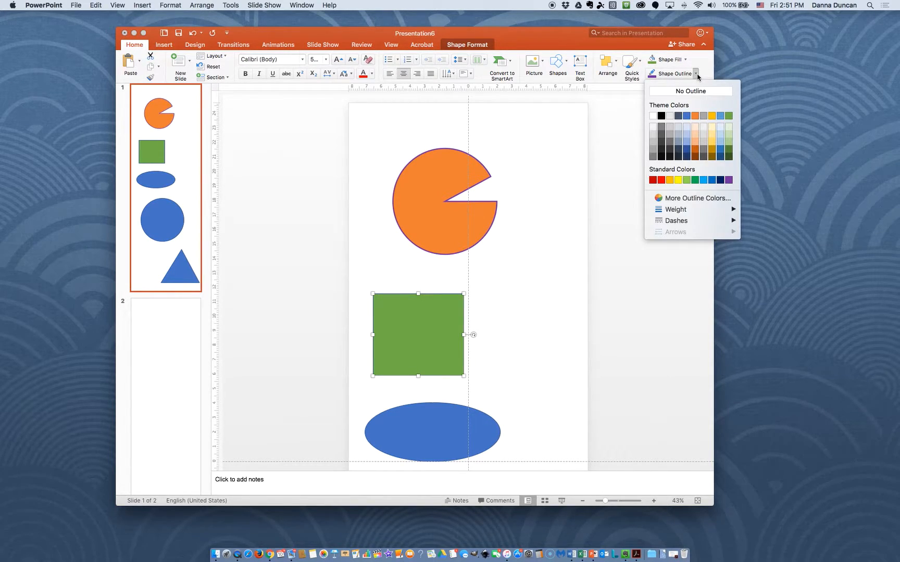